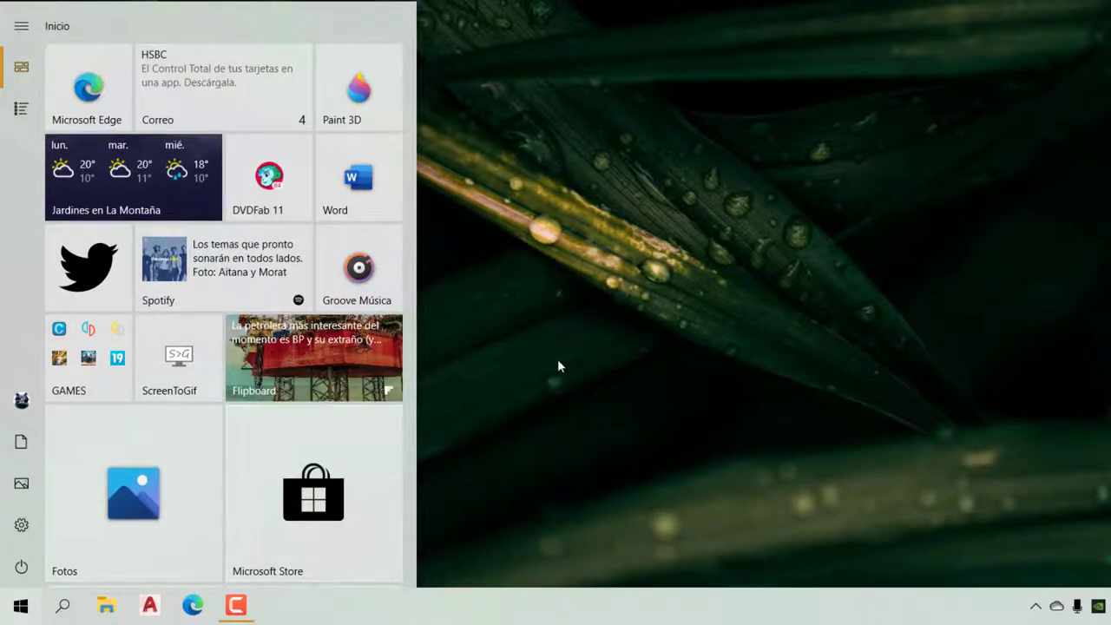
- Open the Acerca de page in the Sistema settings and read the device and Windows specifications
click(629, 341)
click(20, 610)
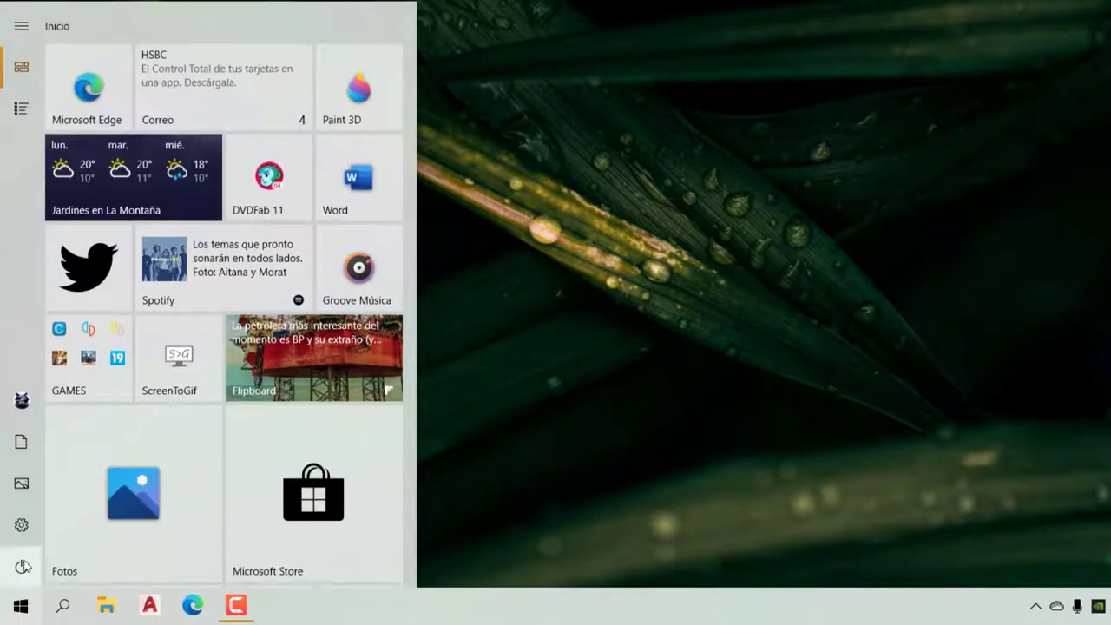
click(22, 528)
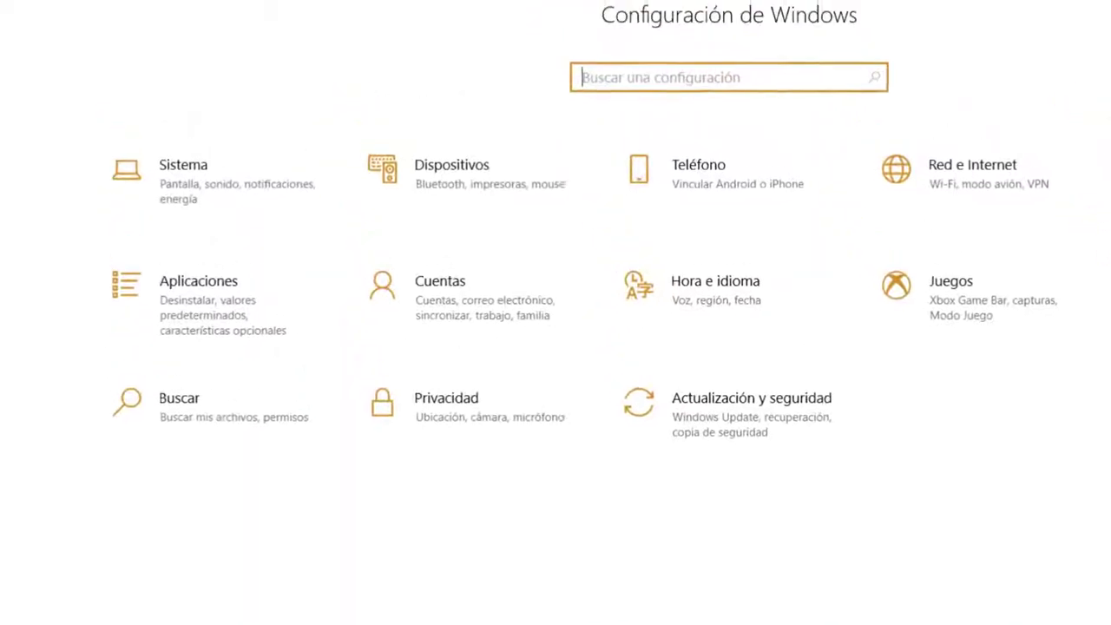
click(185, 279)
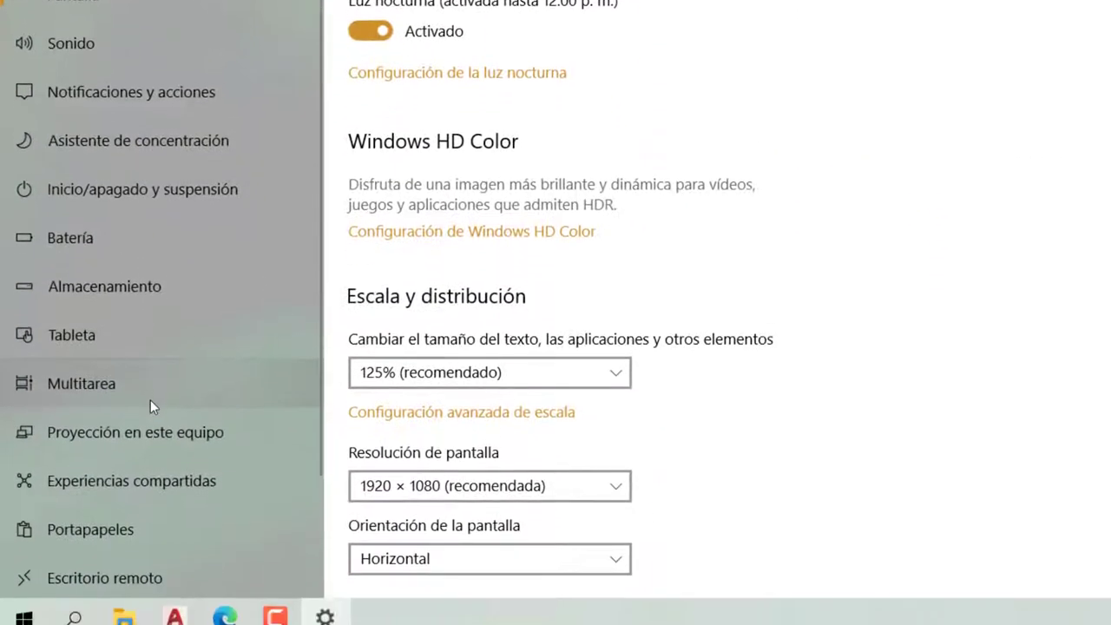
scroll(131, 451, down, 3)
click(113, 477)
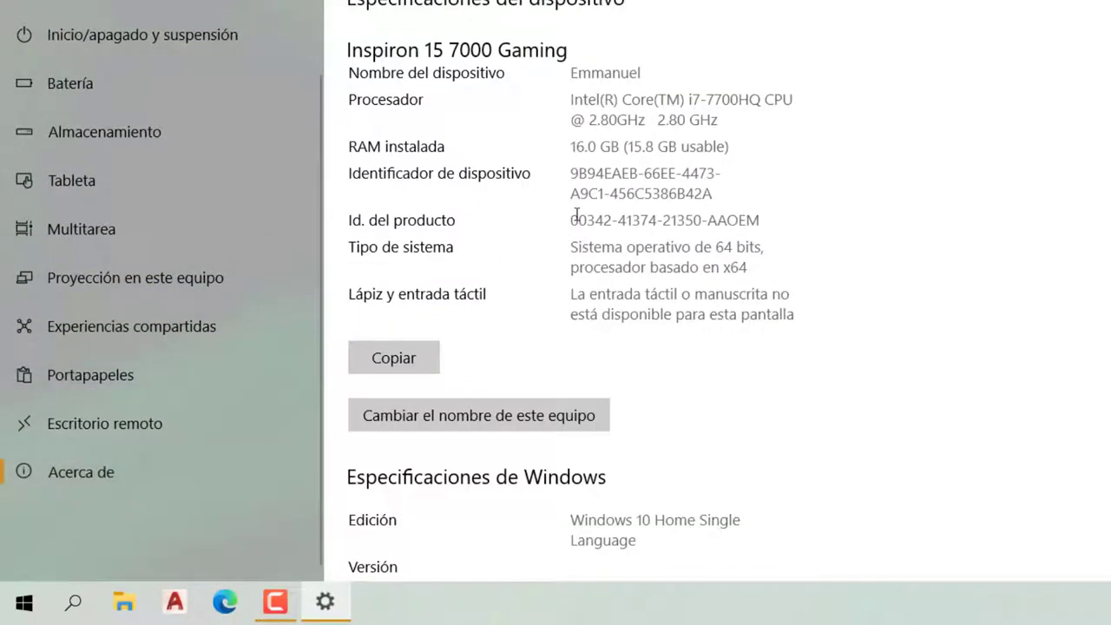
scroll(588, 241, down, 5)
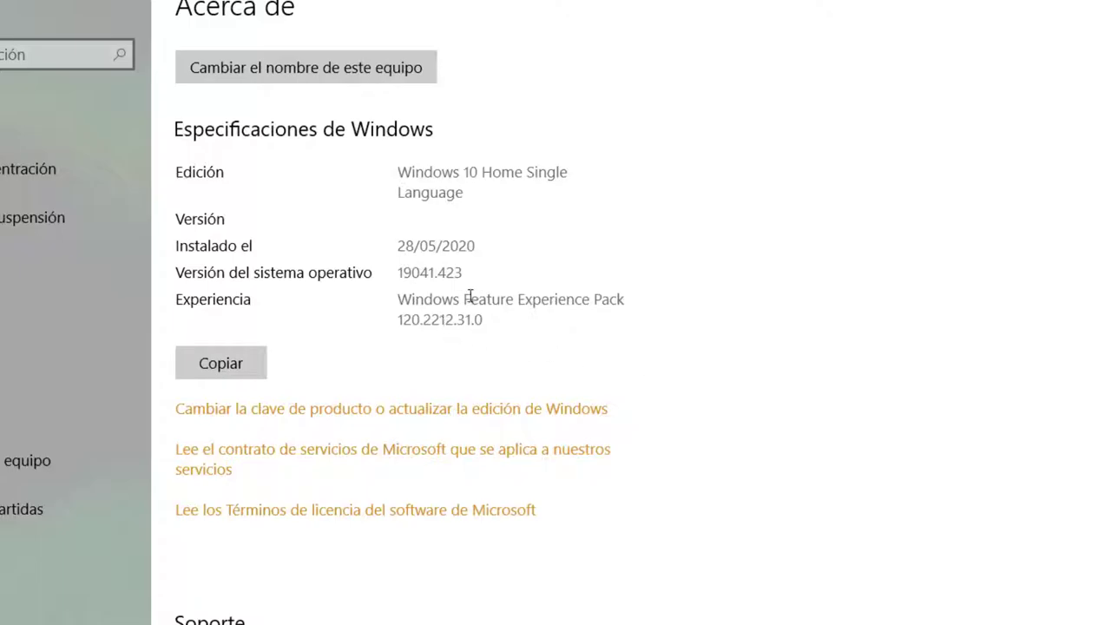
- Review the Windows Update history in Actualización y seguridad, including the installed quality updates, and close the settings
click(13, 11)
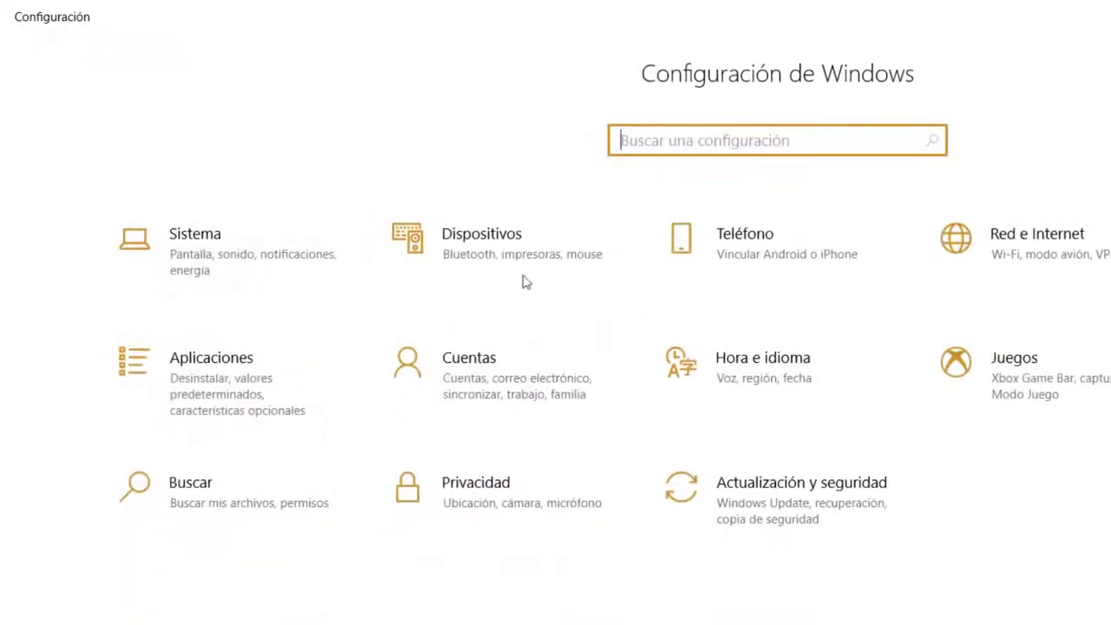
click(781, 516)
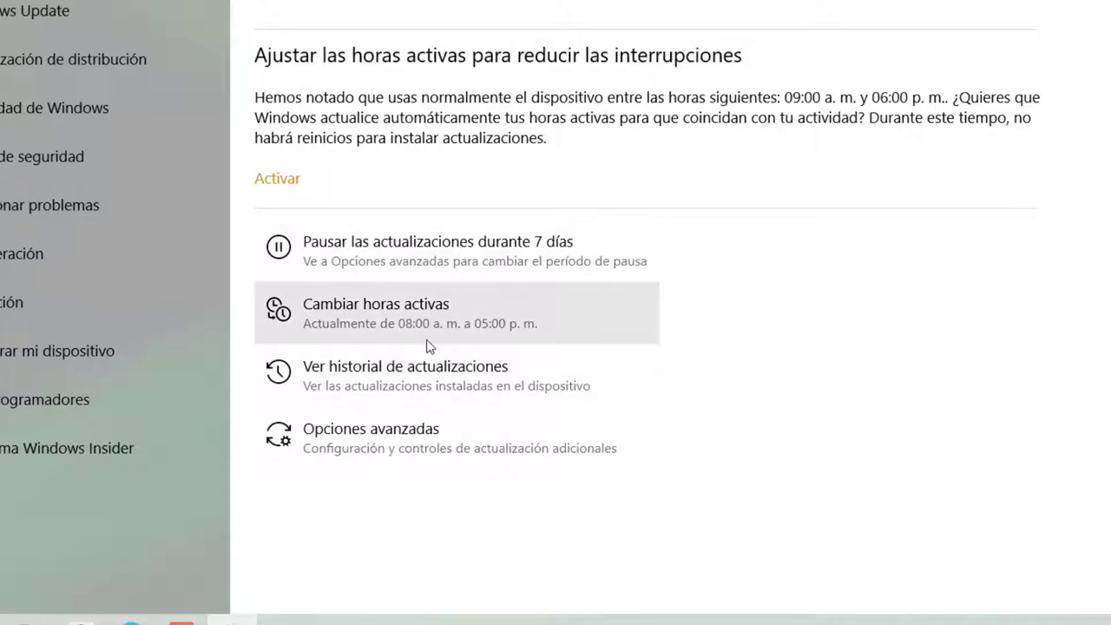
click(415, 383)
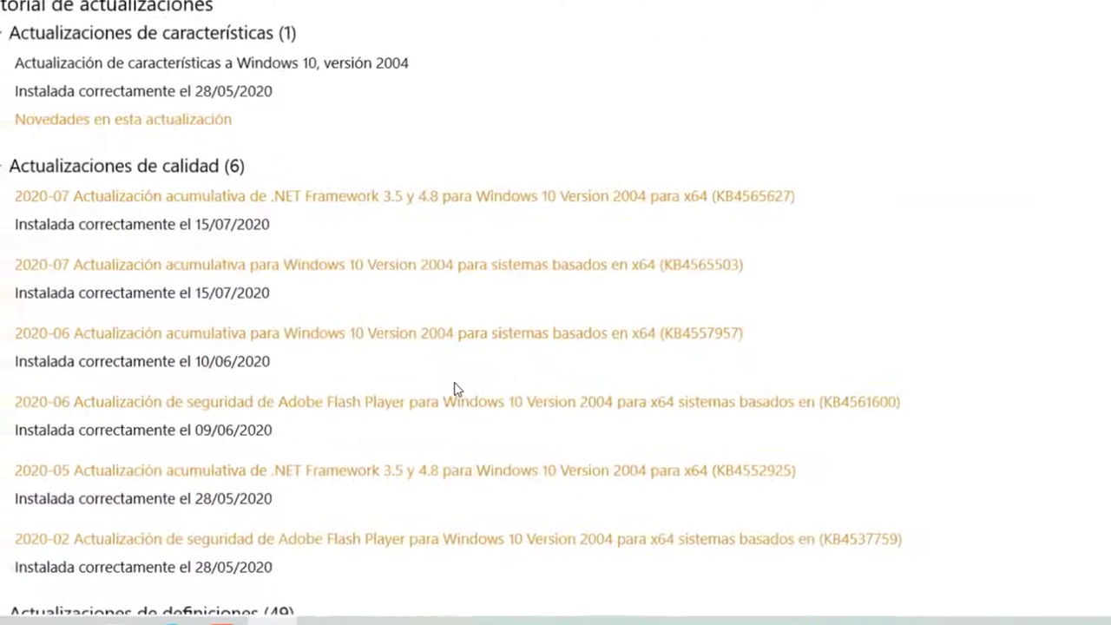
click(44, 566)
scroll(620, 377, down, 3)
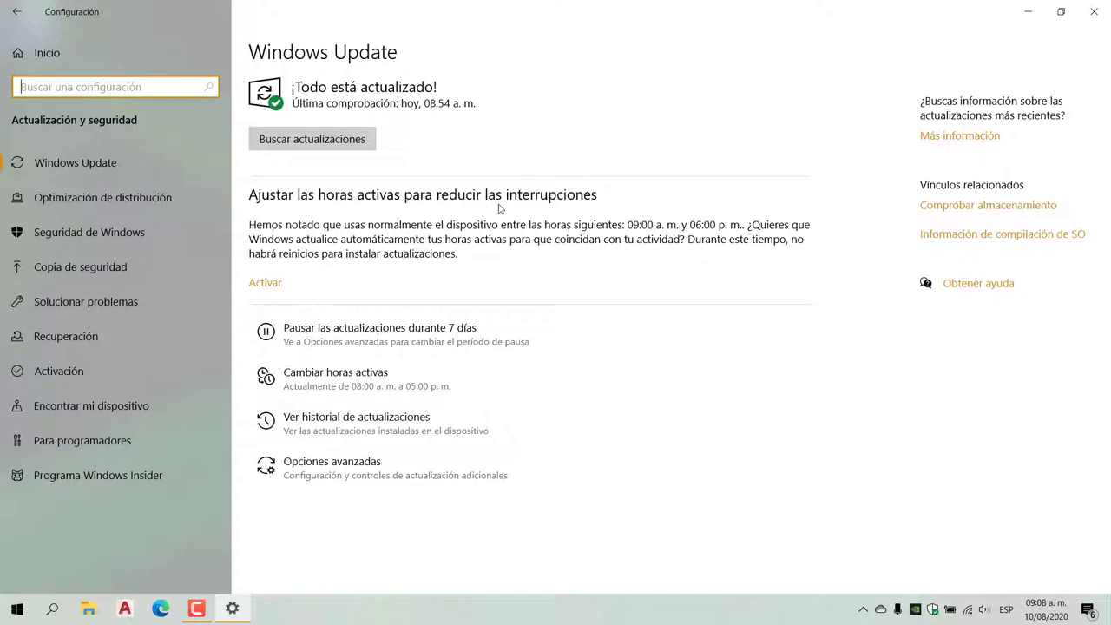
click(1091, 14)
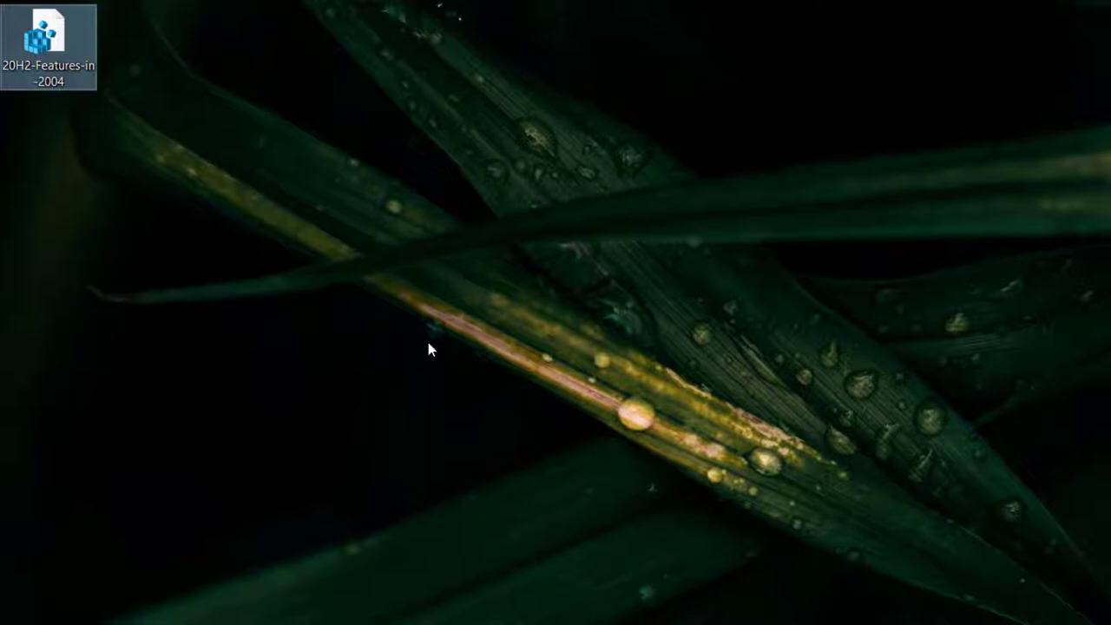
- Open the 20H2-Features-in-2004 registry file for editing, examine its keys and values, and close it
right_click(59, 68)
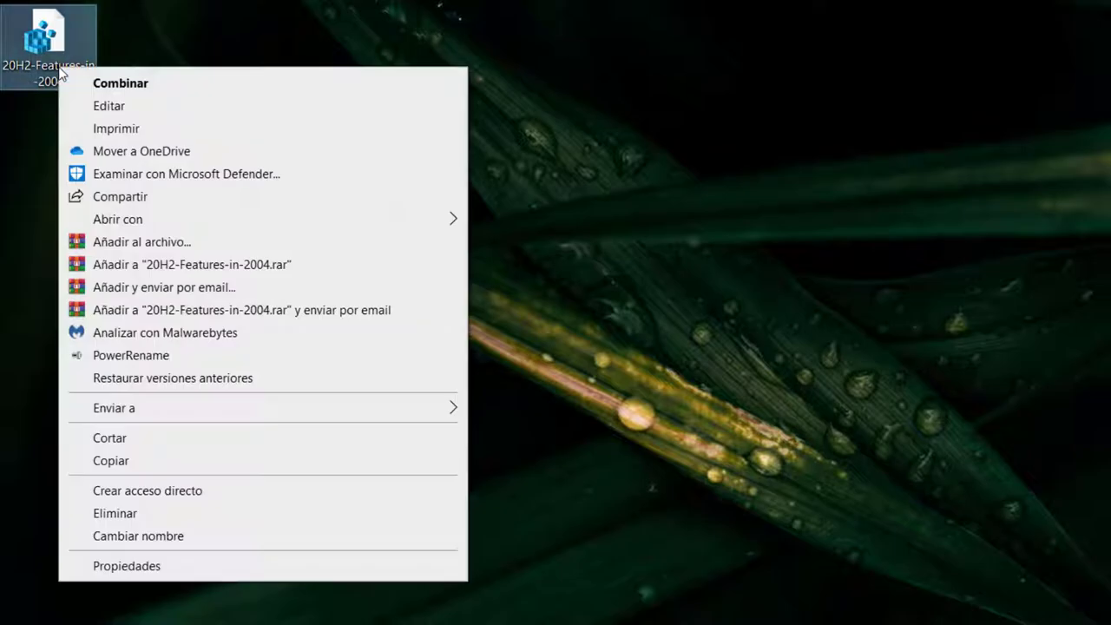
click(101, 105)
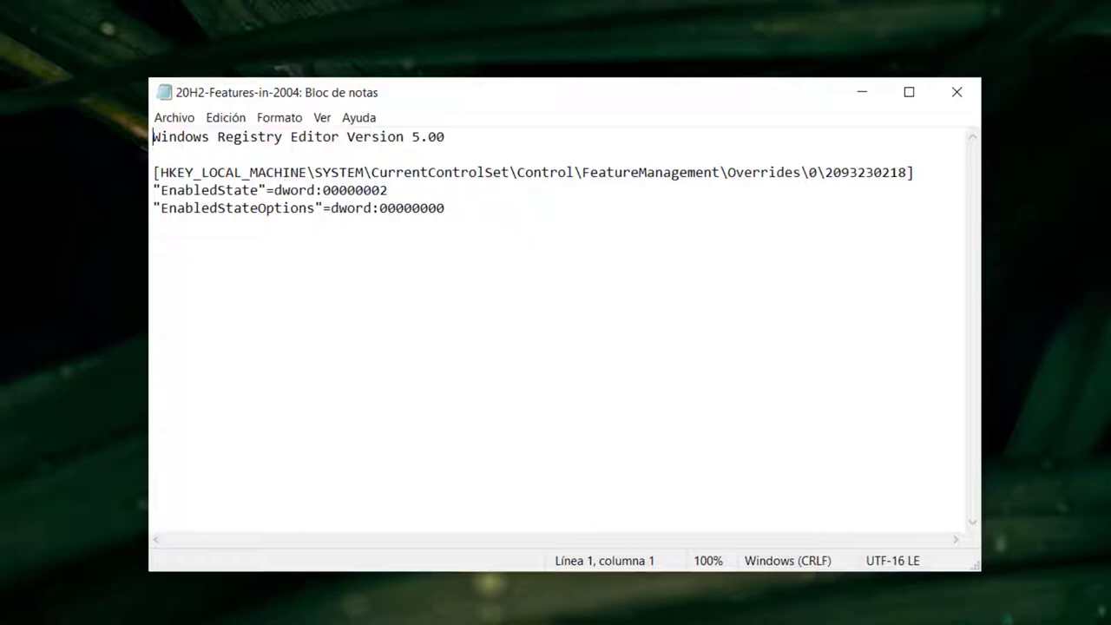
click(956, 92)
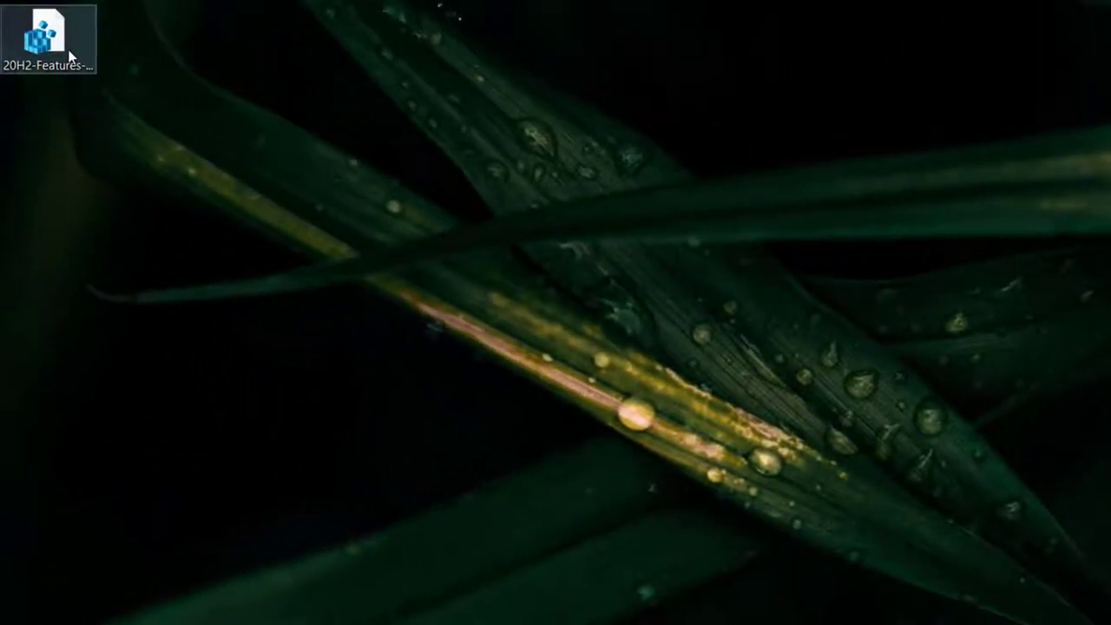
- Merge the 20H2-Features-in-2004 file on the desktop into the Windows registry
double_click(70, 57)
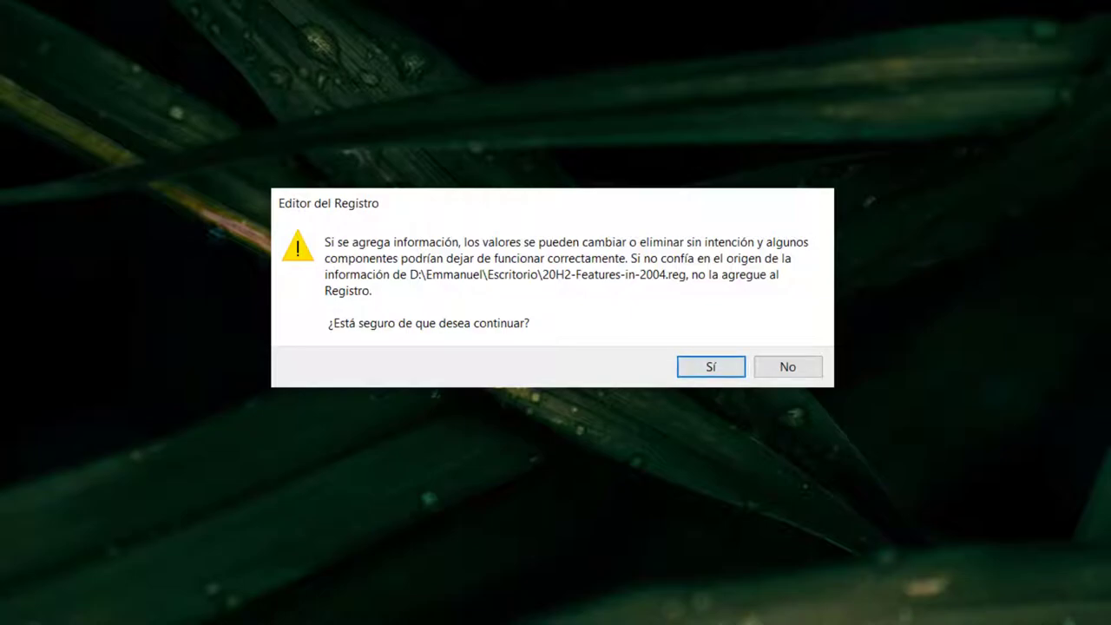
key(Return)
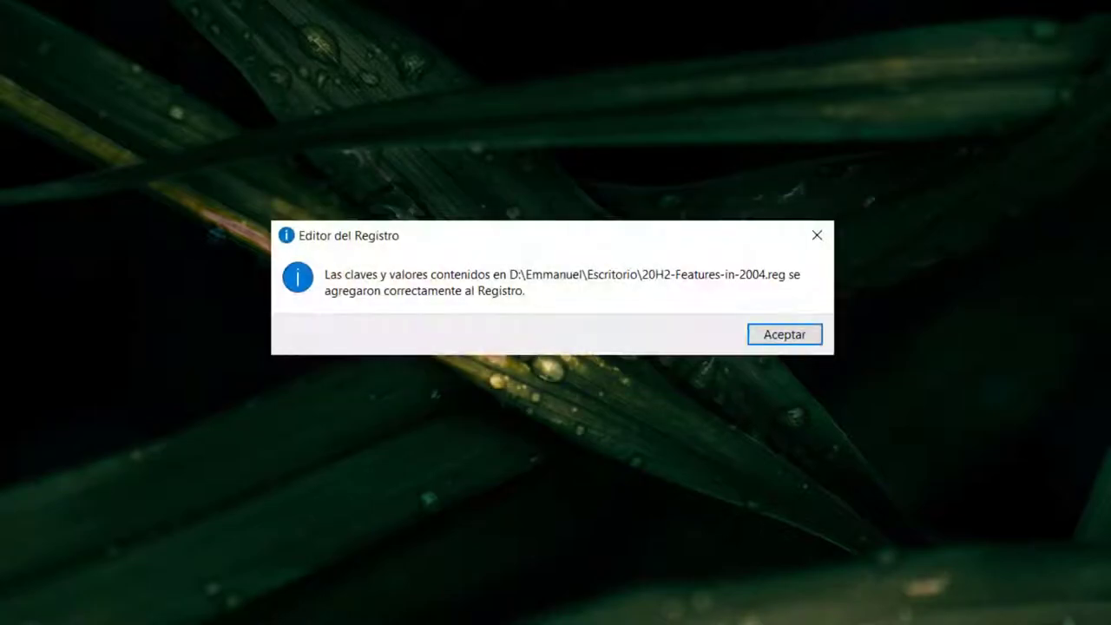
key(Return)
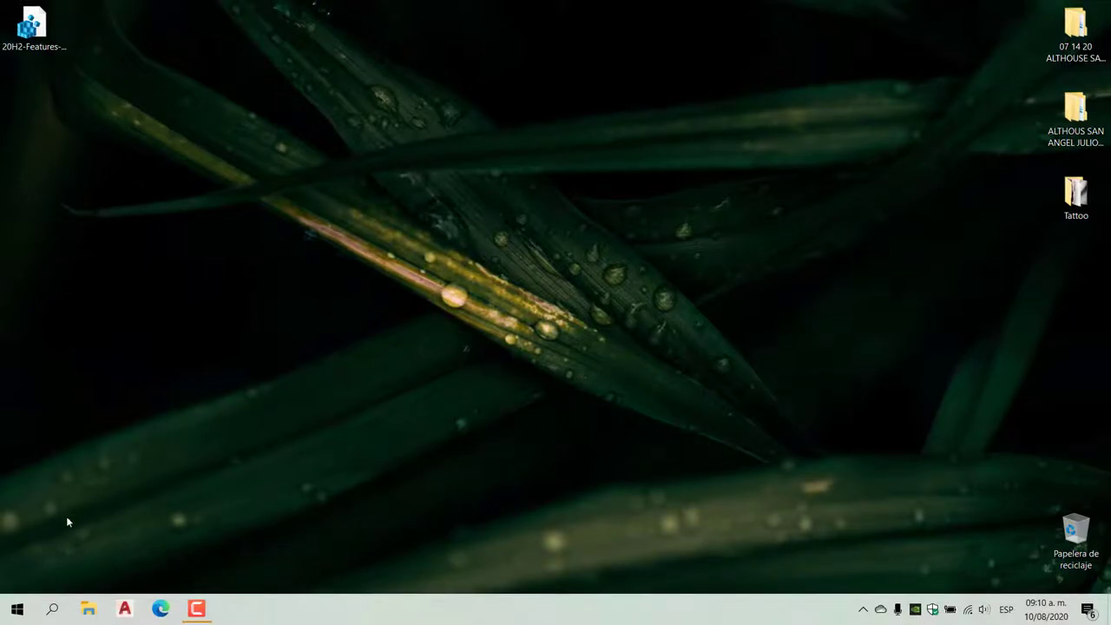
- Set the Windows color mode to Oscuro in the Personalización settings and close the settings
click(18, 608)
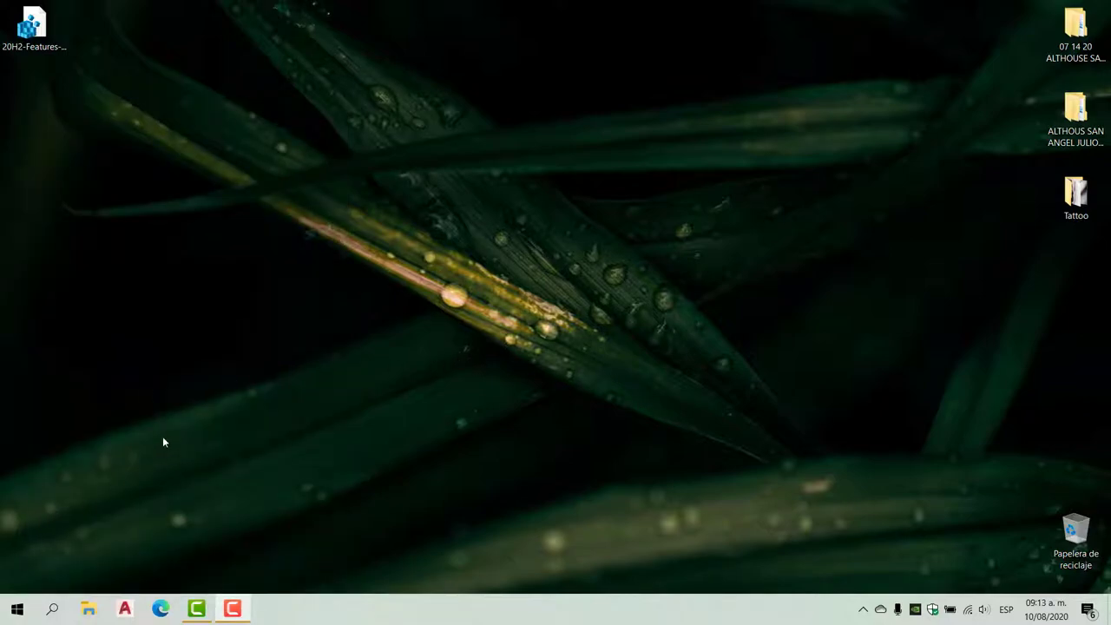
click(15, 611)
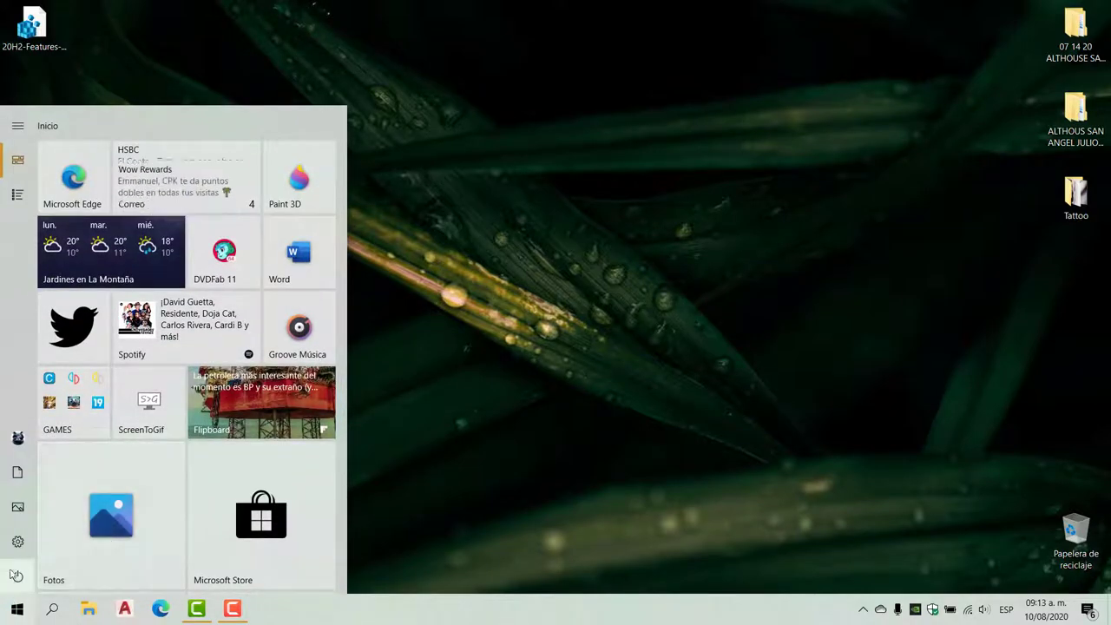
click(15, 544)
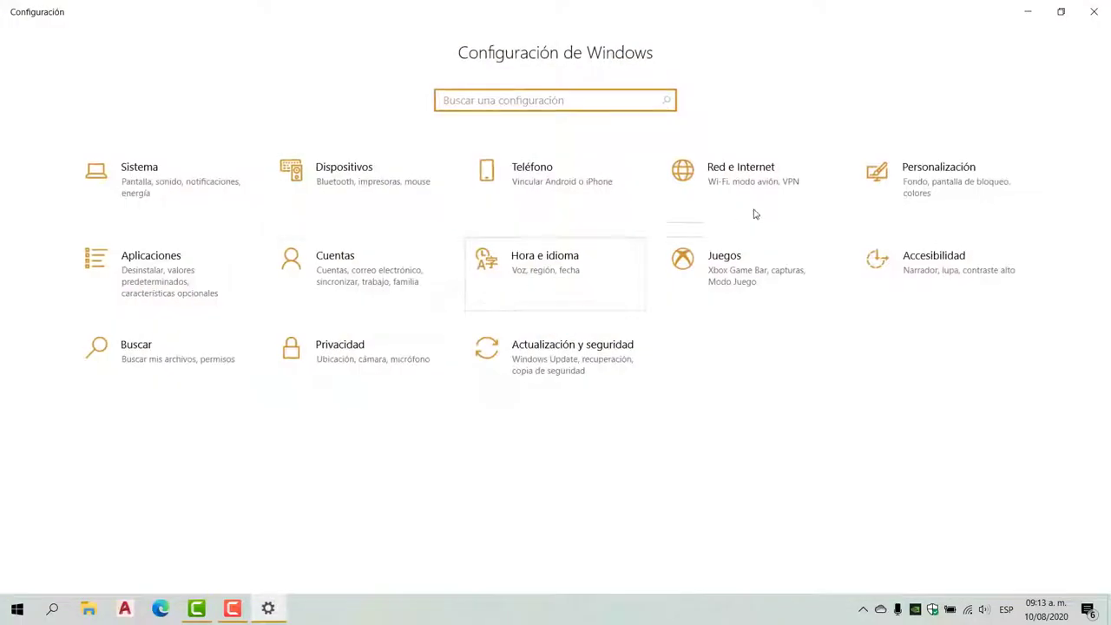
click(913, 174)
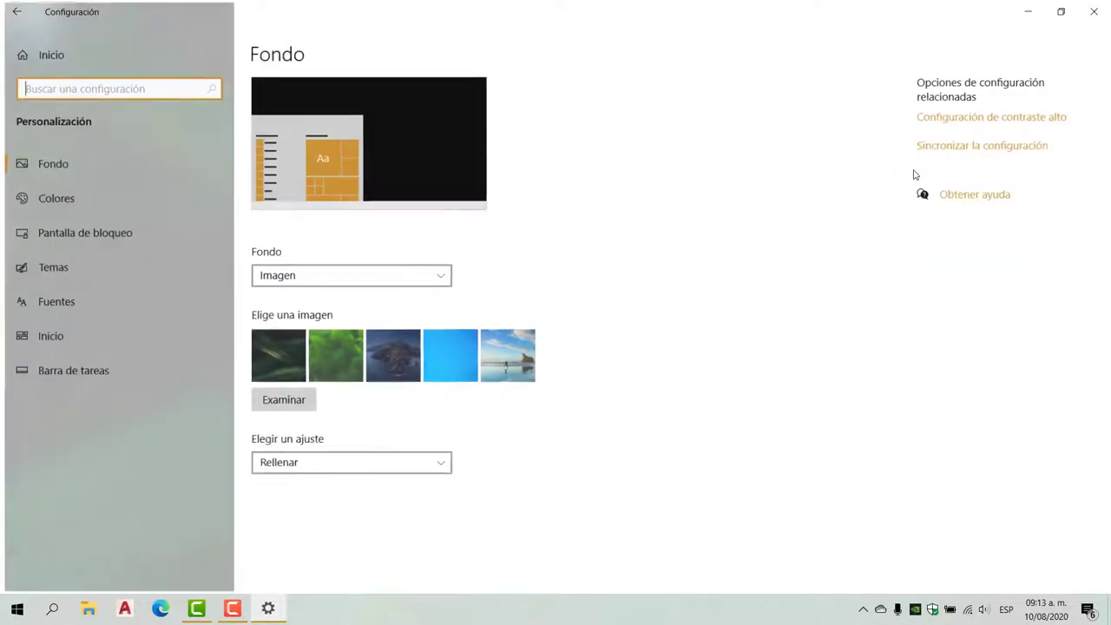
click(66, 206)
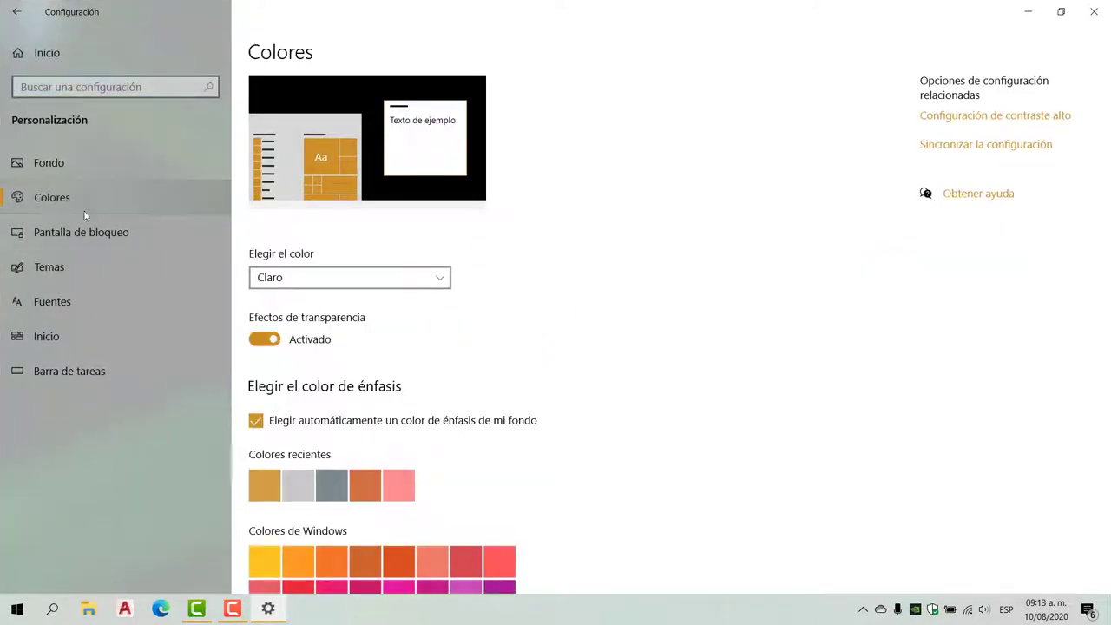
click(323, 279)
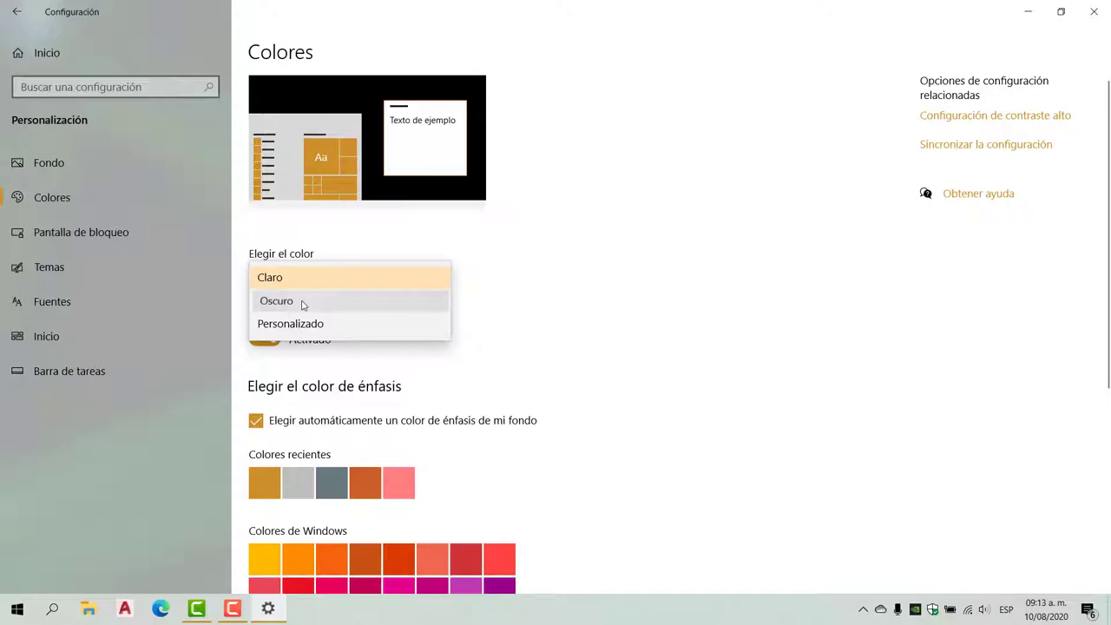
click(304, 304)
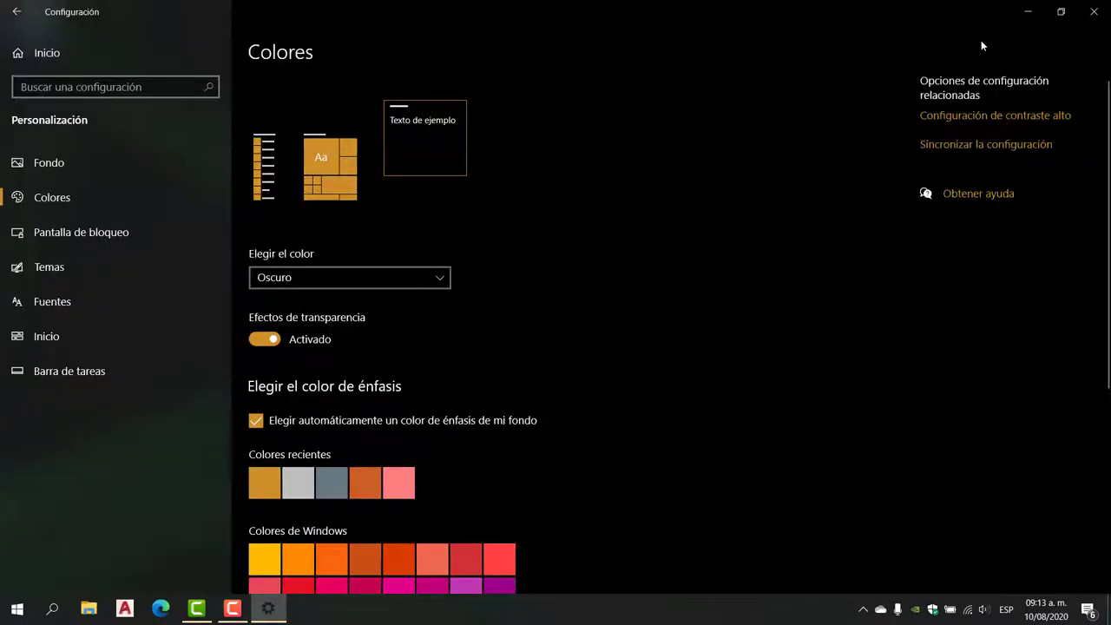
click(1094, 11)
- Examine the Start menu's tiles under the dark theme and view the Acerca de system page
click(17, 608)
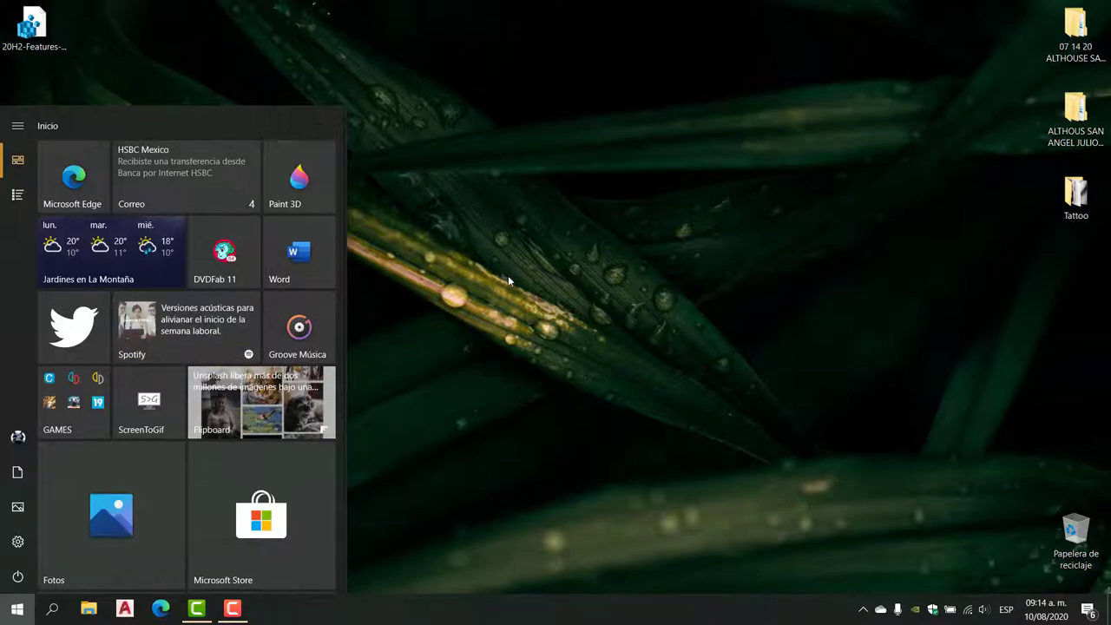
click(535, 273)
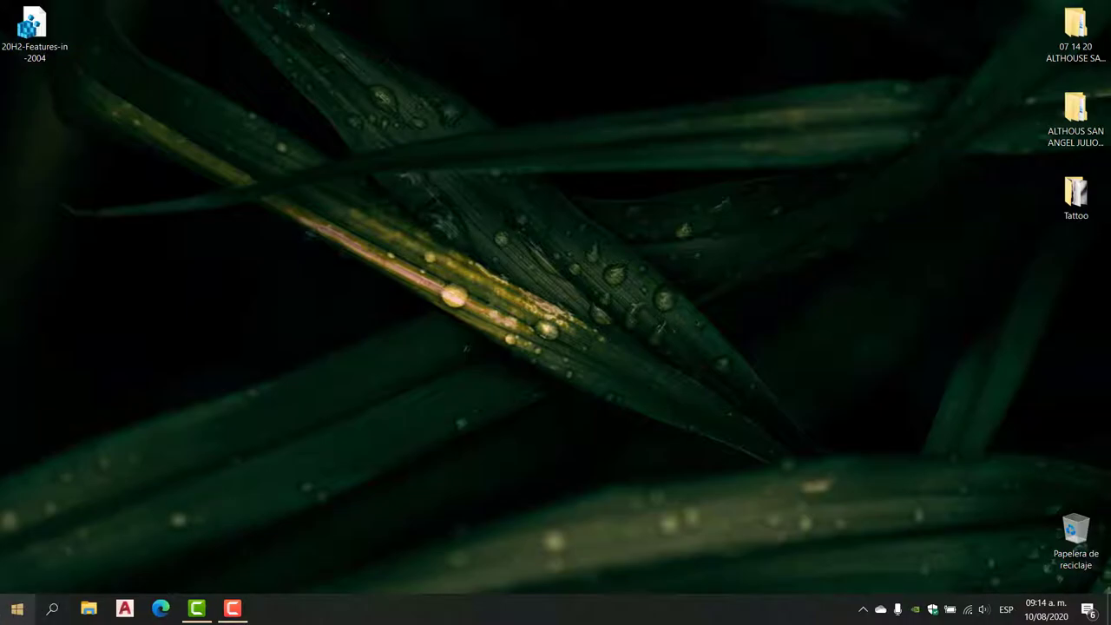
right_click(18, 608)
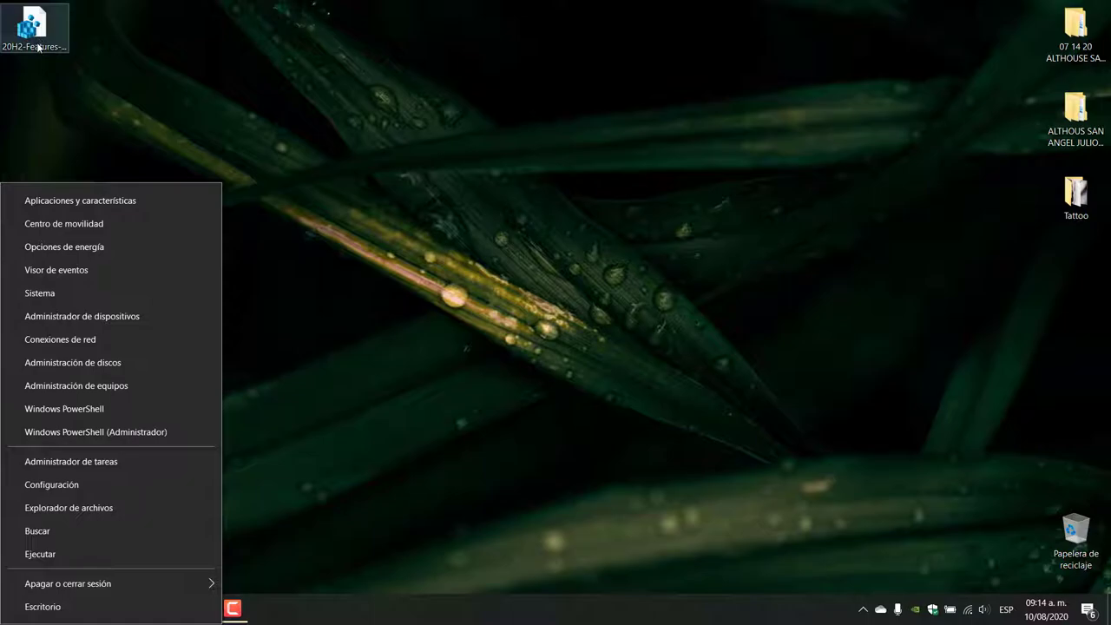
click(52, 298)
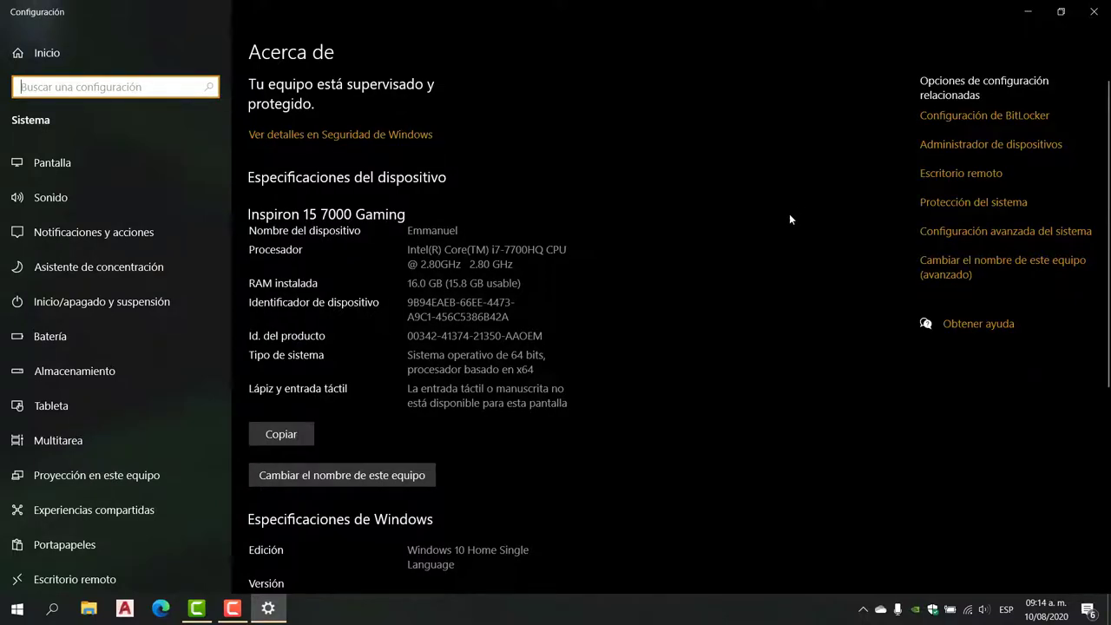
click(1093, 12)
key(super)
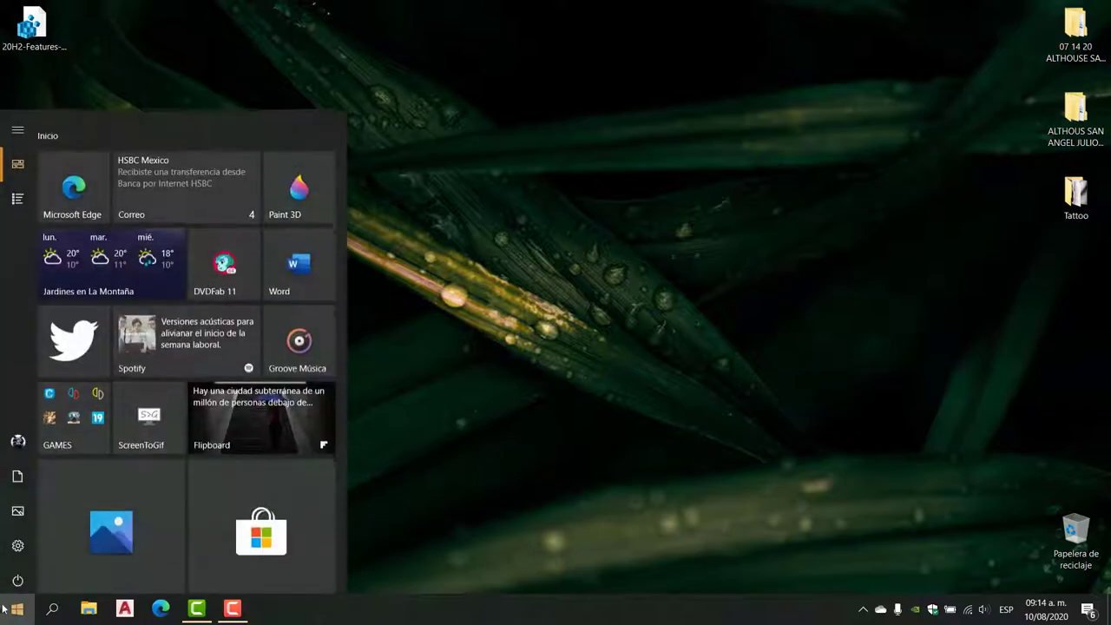
click(644, 407)
- From the Acerca de page, open the advanced system settings and view the Protección del sistema options
right_click(18, 608)
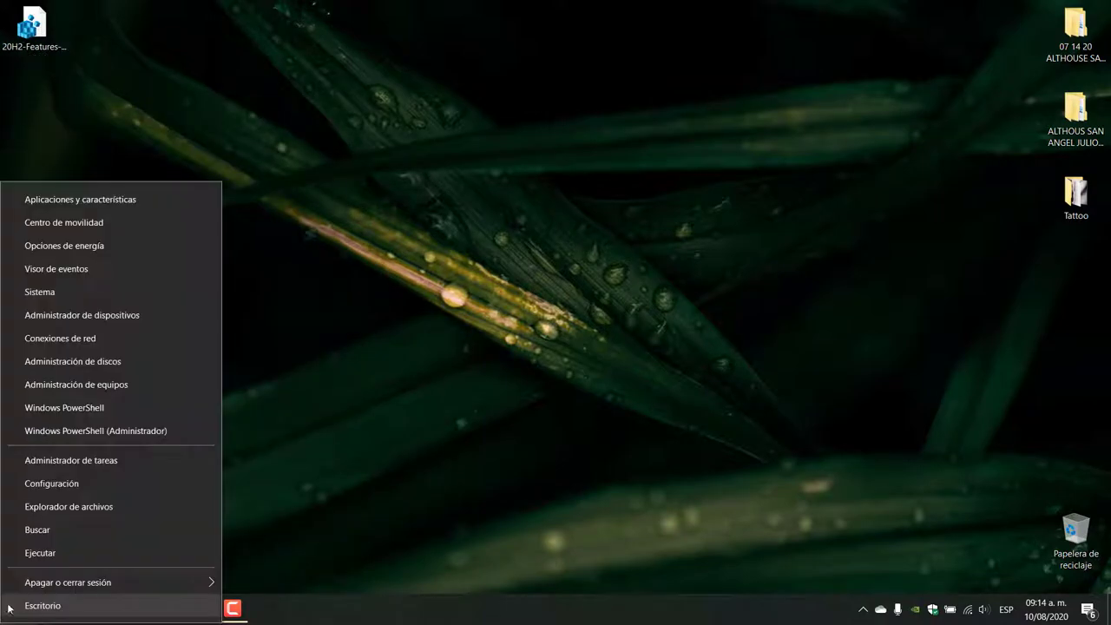
click(45, 298)
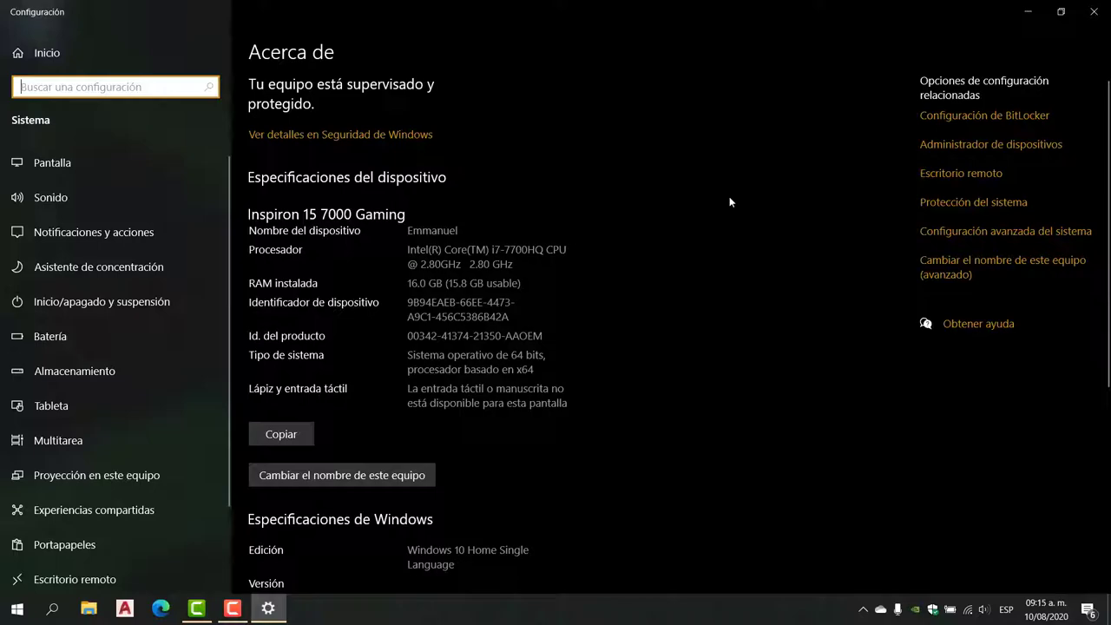
click(1016, 234)
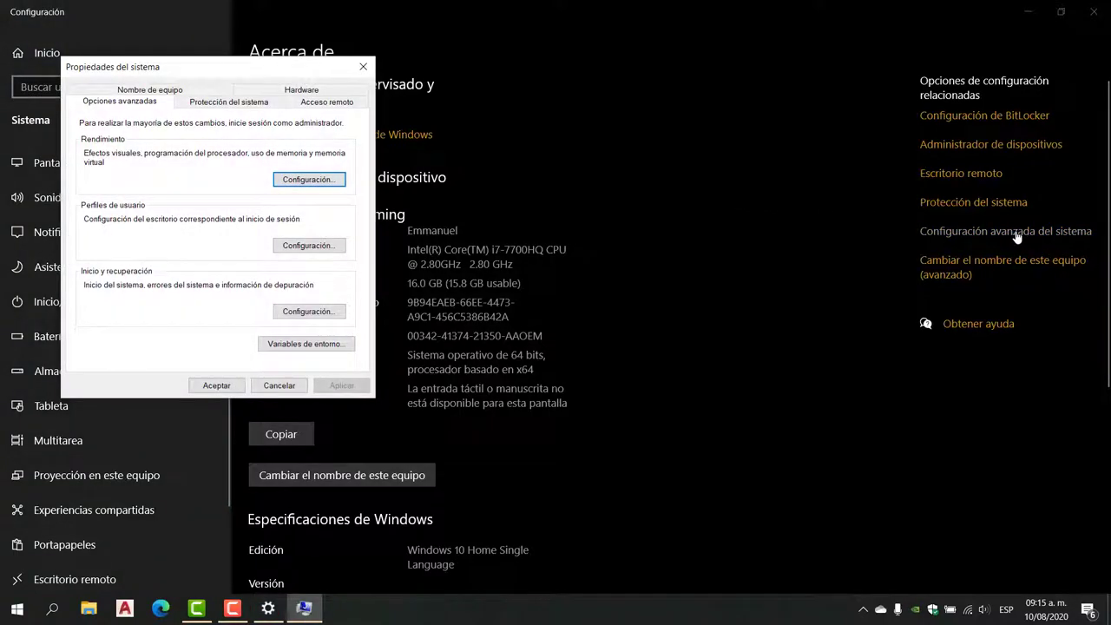
drag(174, 66, 423, 75)
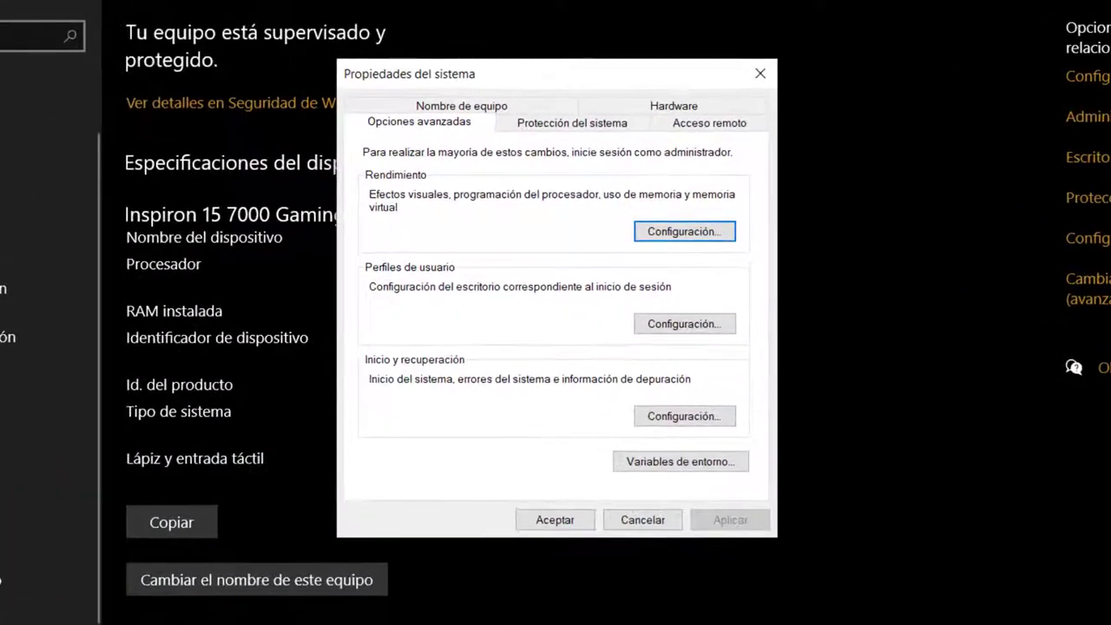
click(573, 122)
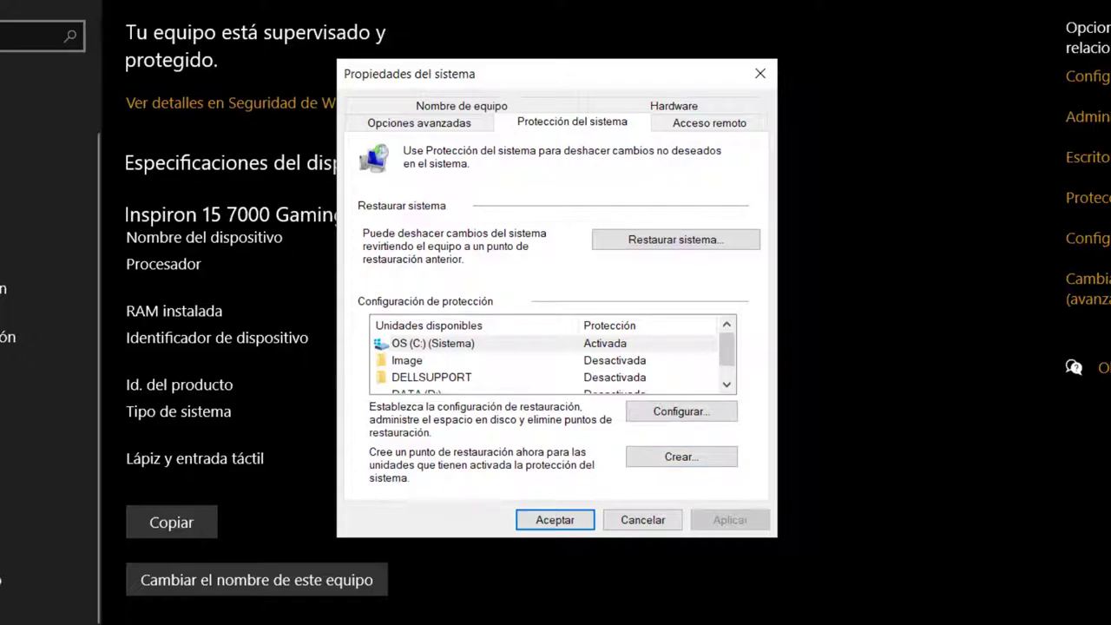
key(super)
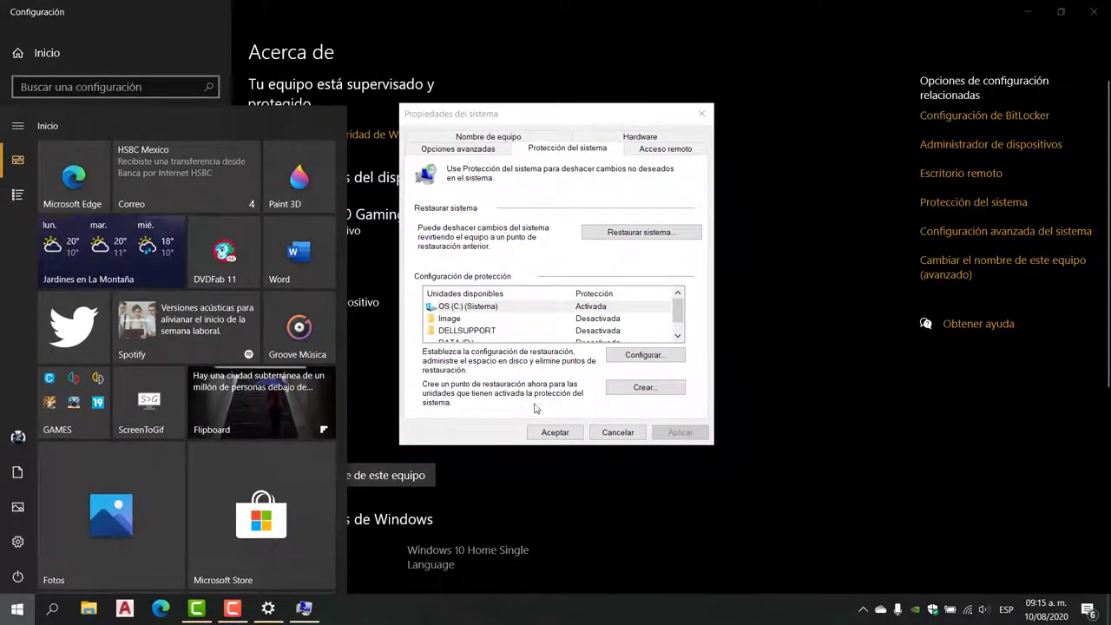
click(560, 411)
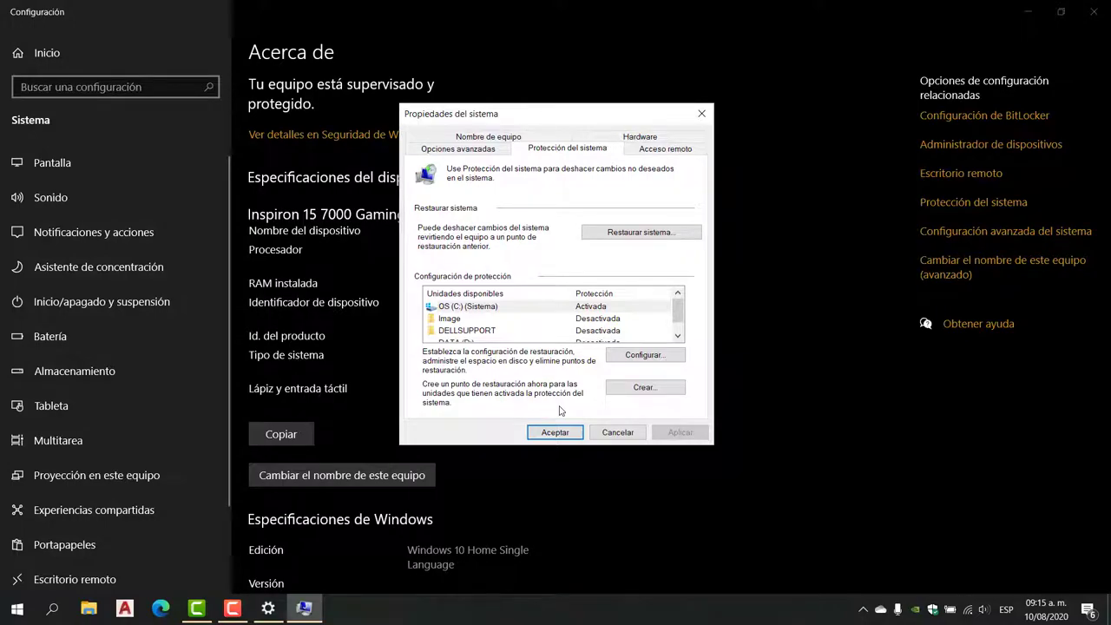
- Glance at the Start menu, and close the Propiedades del sistema dialog and the Configuración window to return to the desktop
click(17, 608)
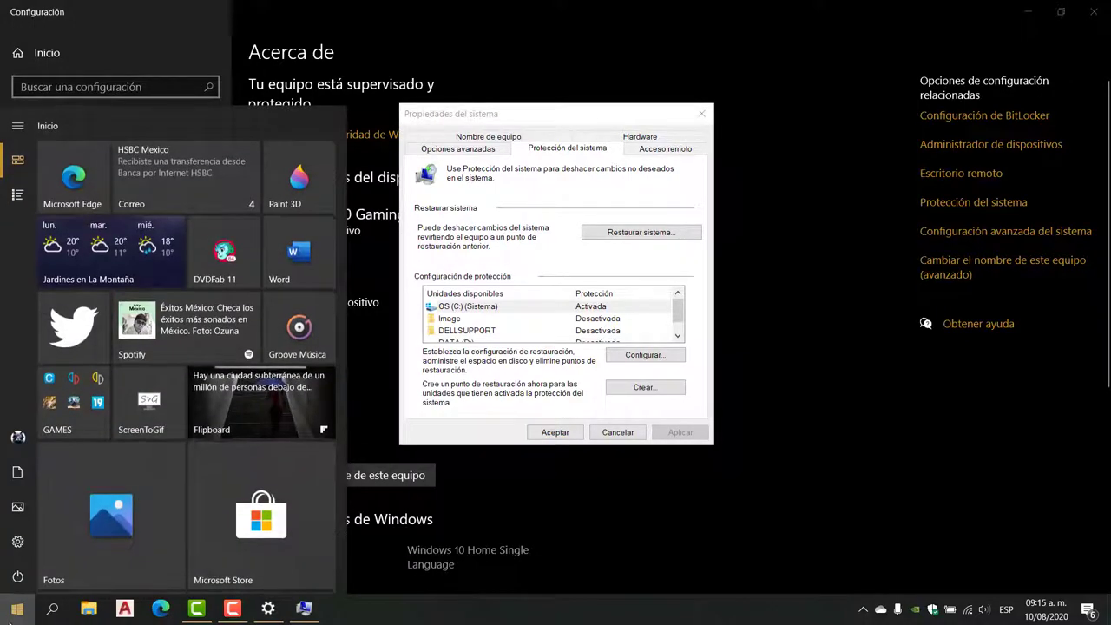
key(Escape)
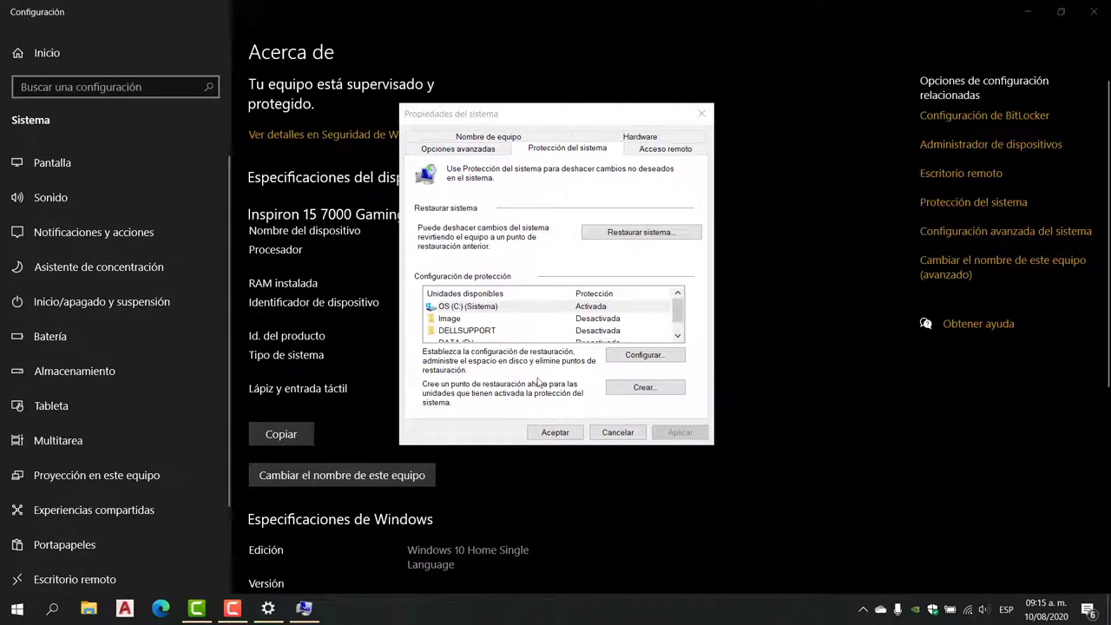
click(575, 433)
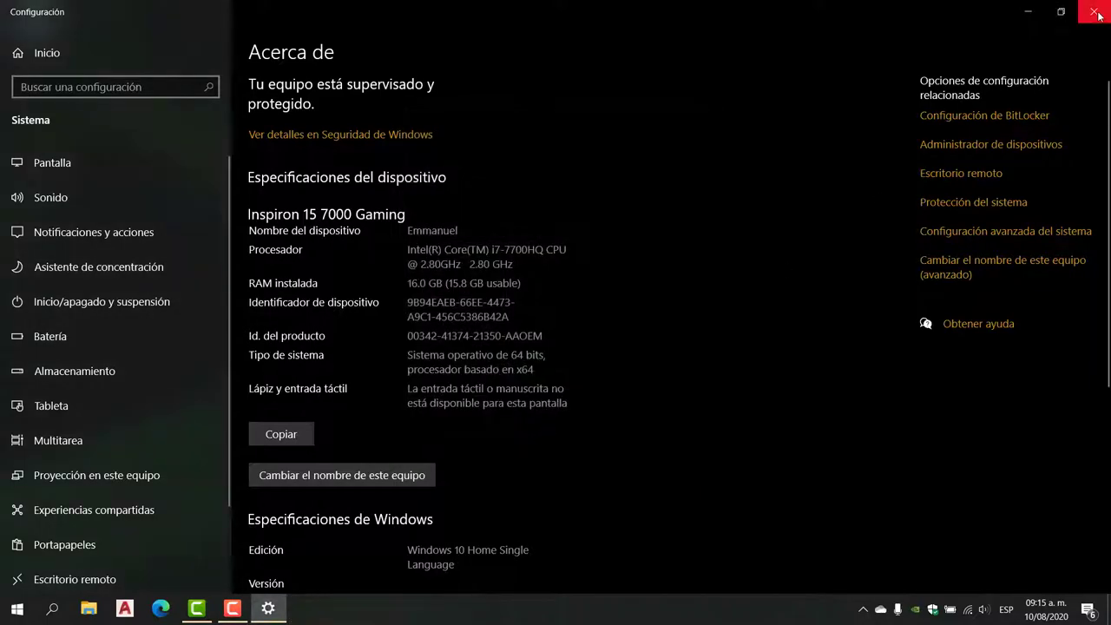
click(1096, 12)
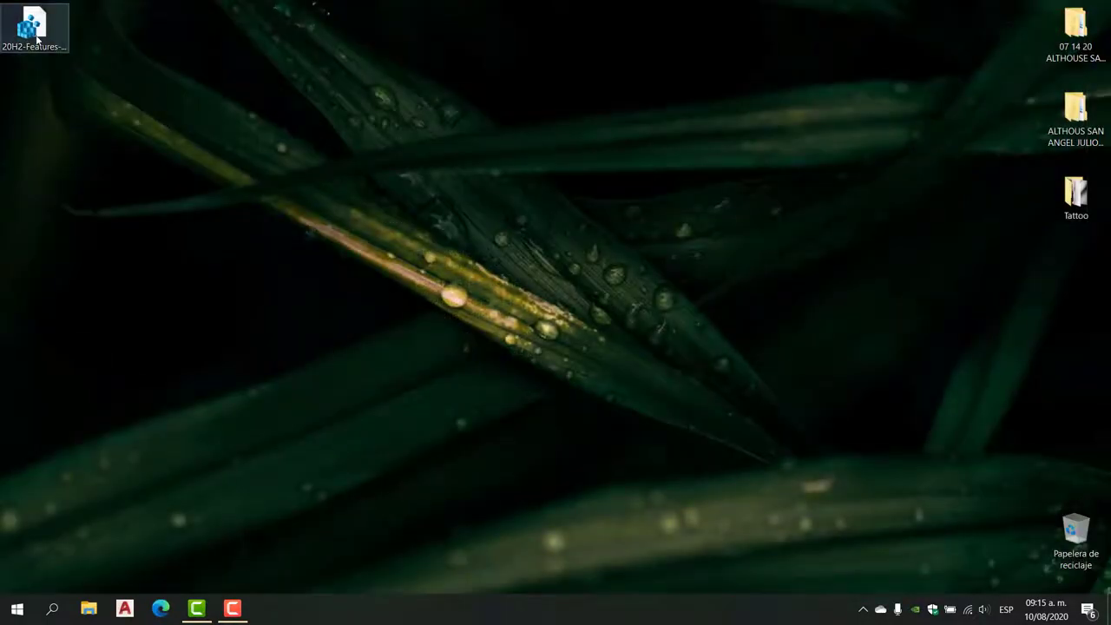
click(37, 39)
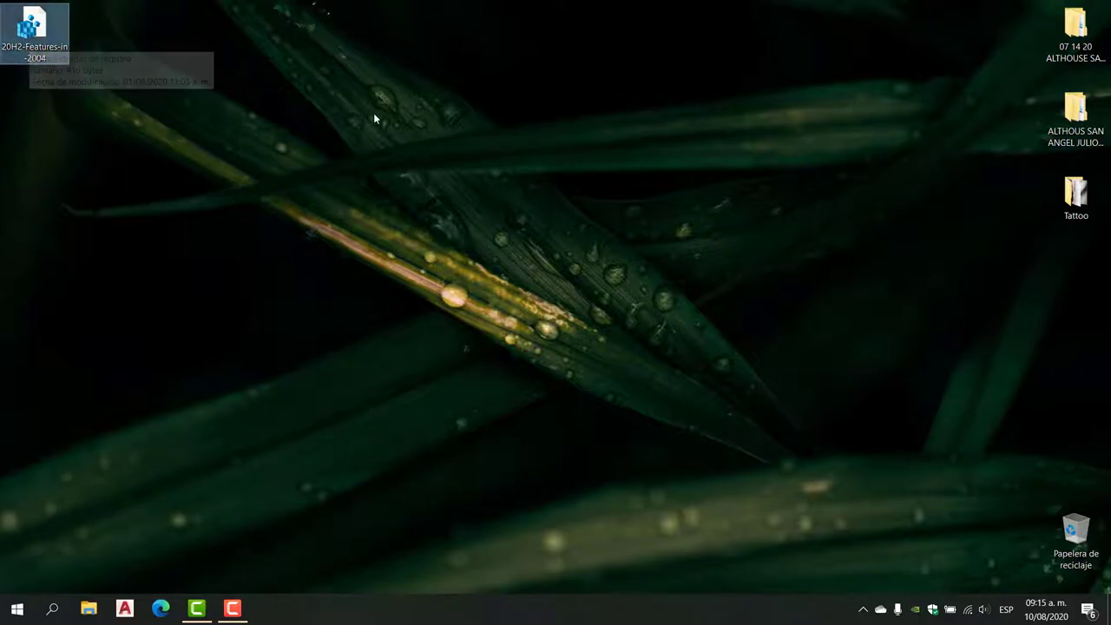
click(429, 201)
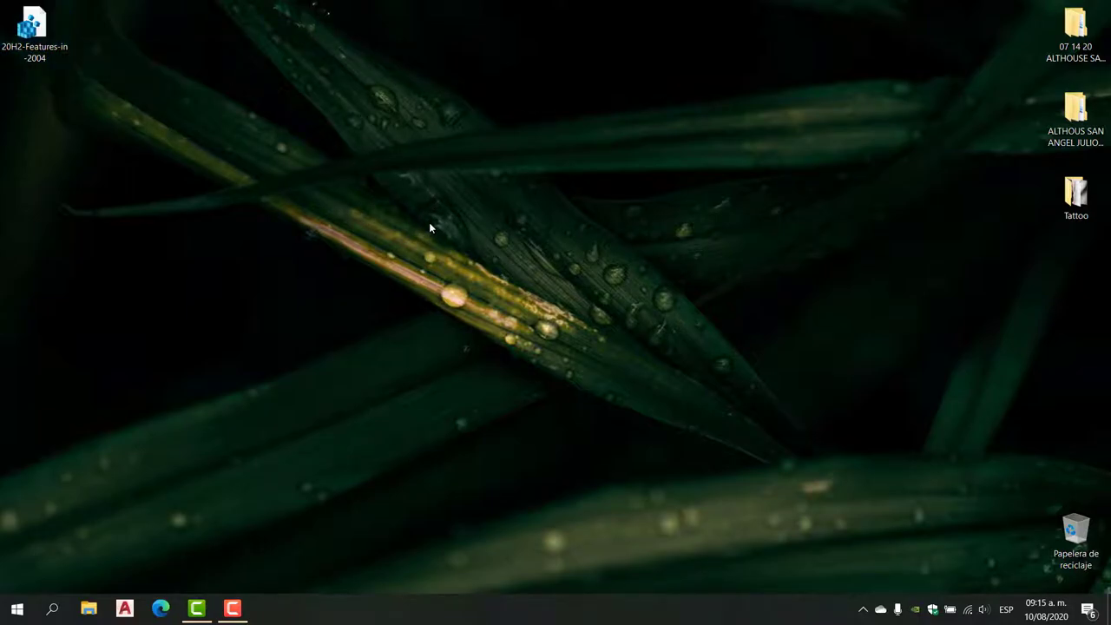